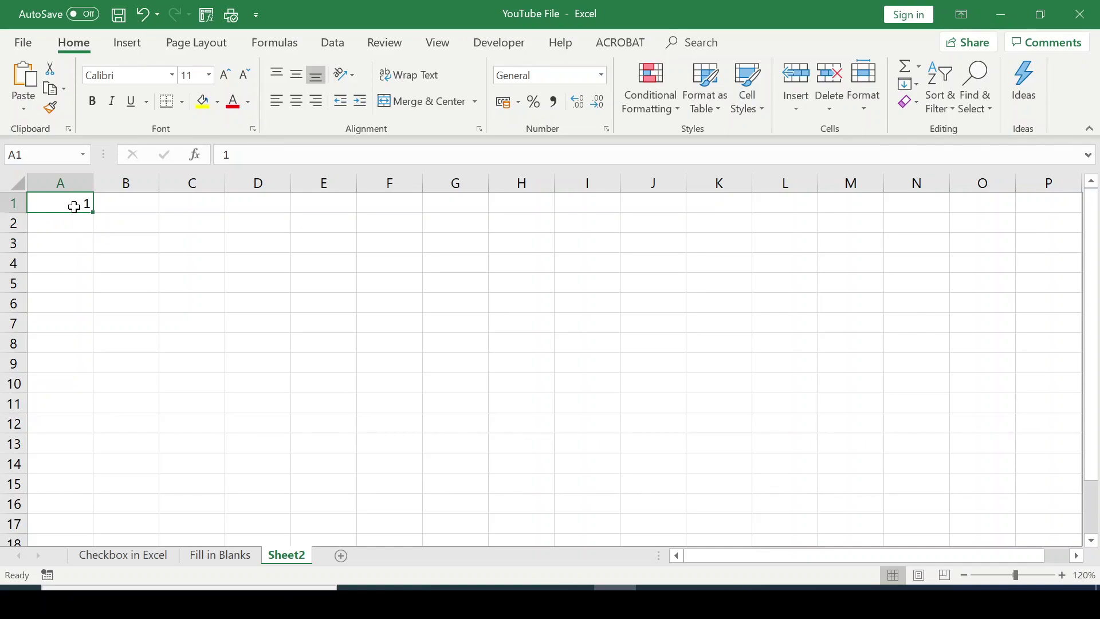
- Enter 2 in cell A2 below the 1 in A1, removing a stray 2 from A3
left_click(73, 227)
type("2")
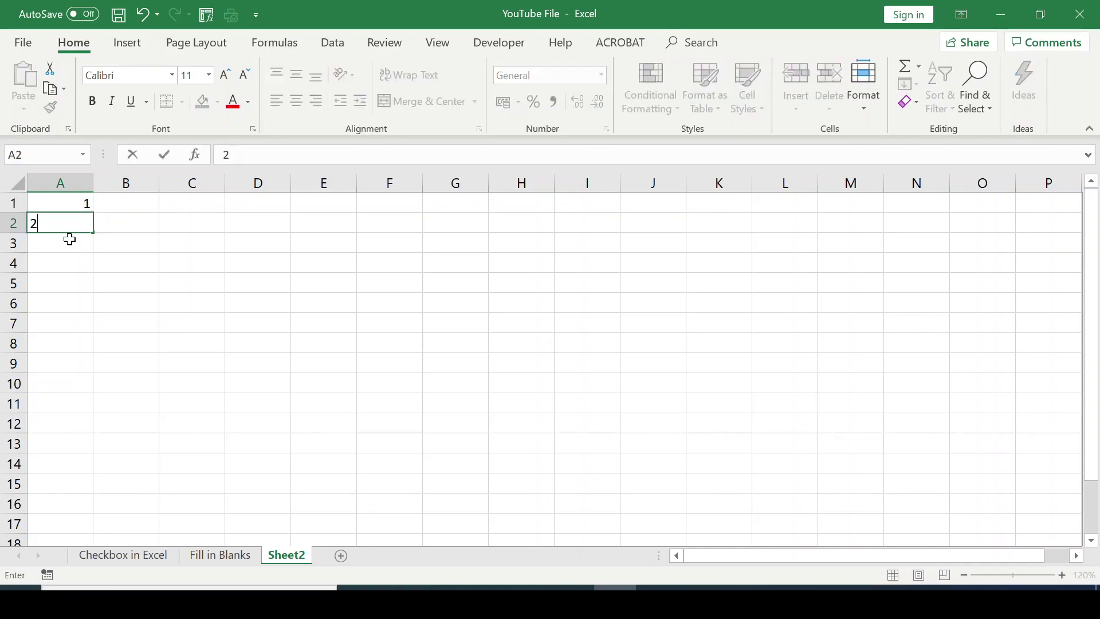
key("Return")
type("2")
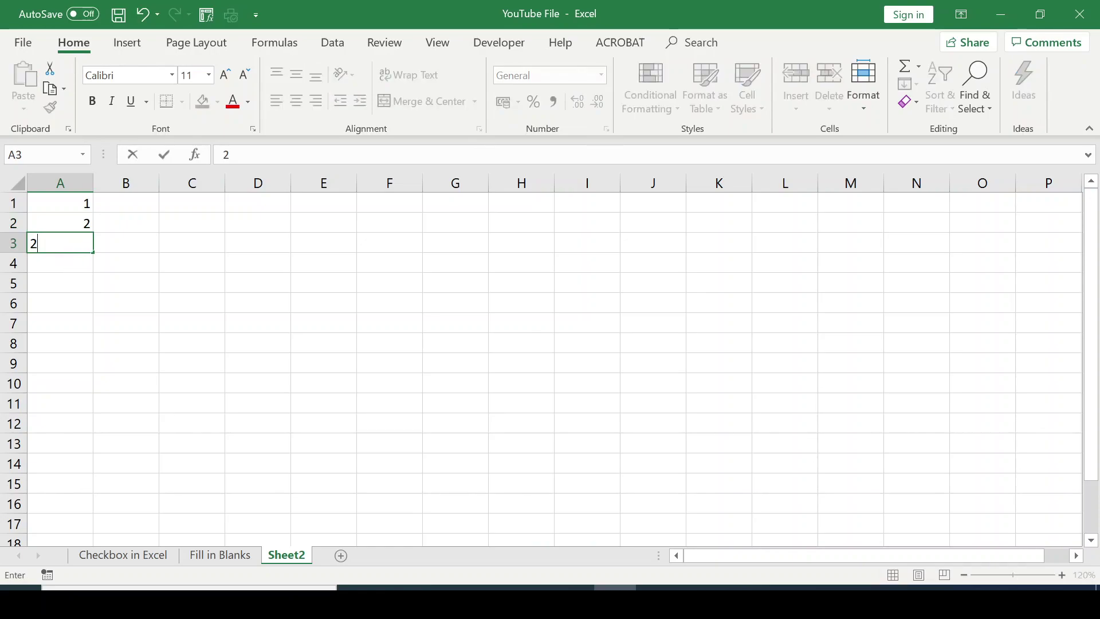
key("BackSpace")
left_click(73, 225)
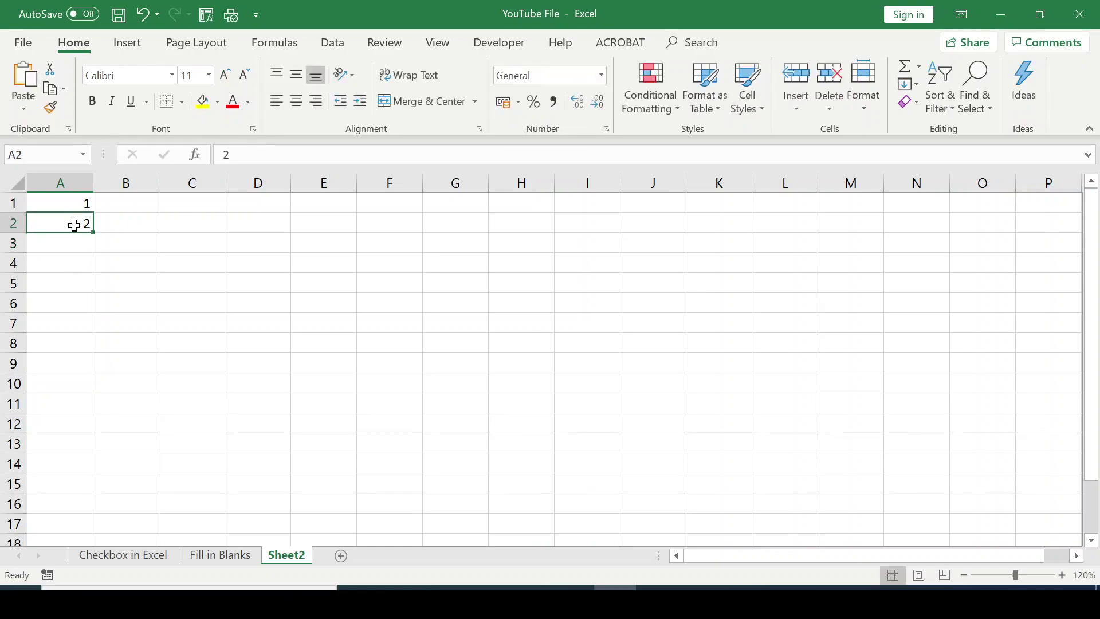
left_click(83, 205)
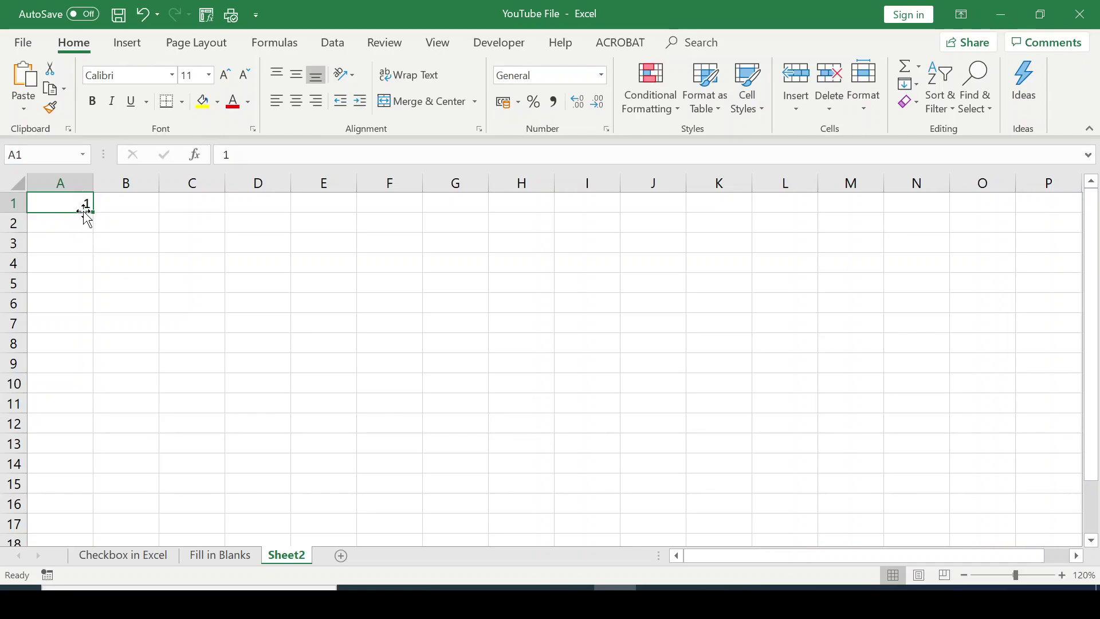
left_click(81, 227)
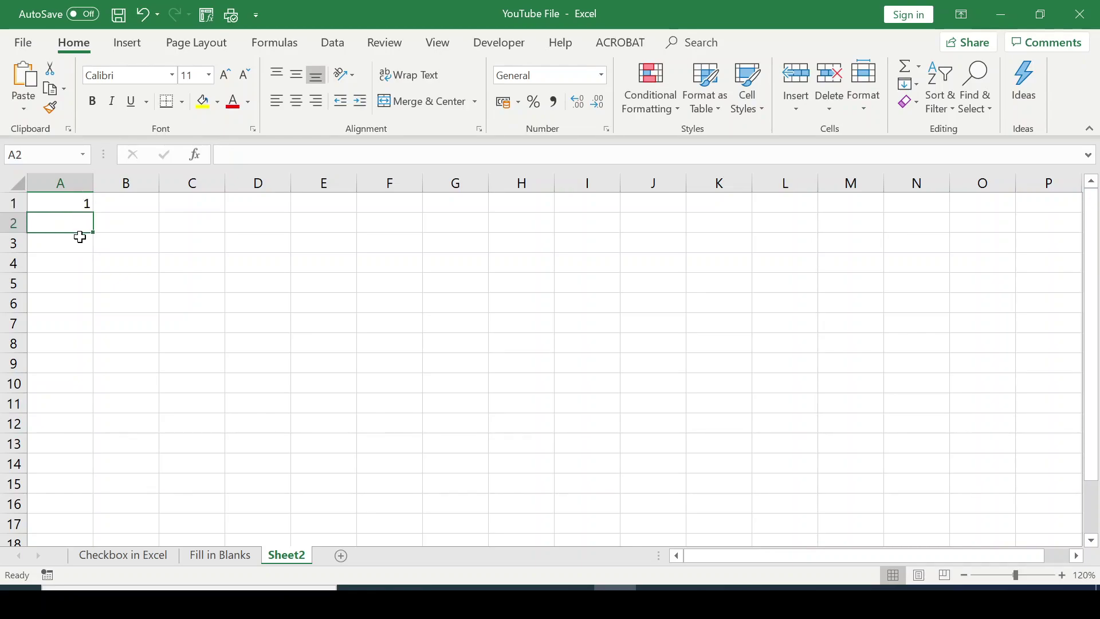
type("2")
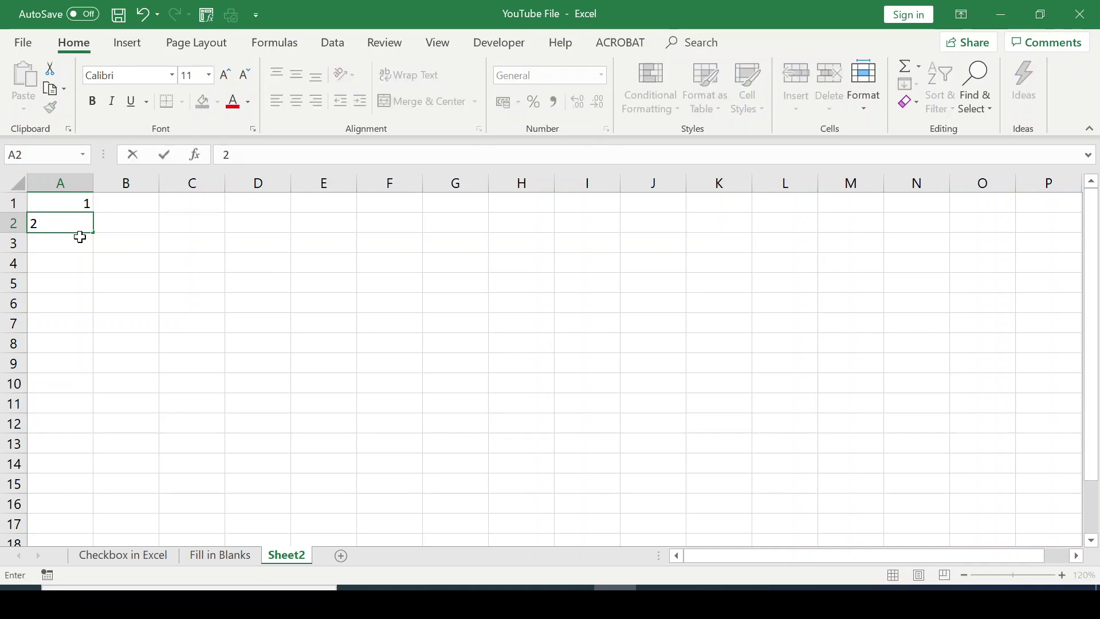
left_click(78, 204)
- Select A1:A2 and drag the fill handle to number column A from 1 to 30
left_click_drag(78, 204, 82, 223)
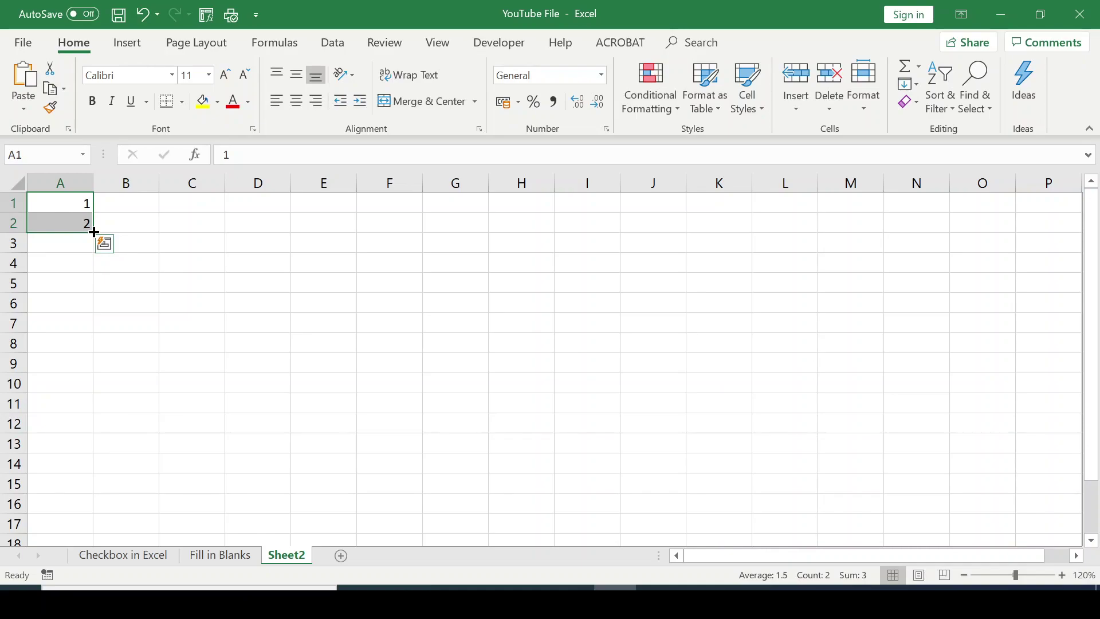
left_click_drag(94, 233, 87, 211)
scroll(240, 300, "up", 4)
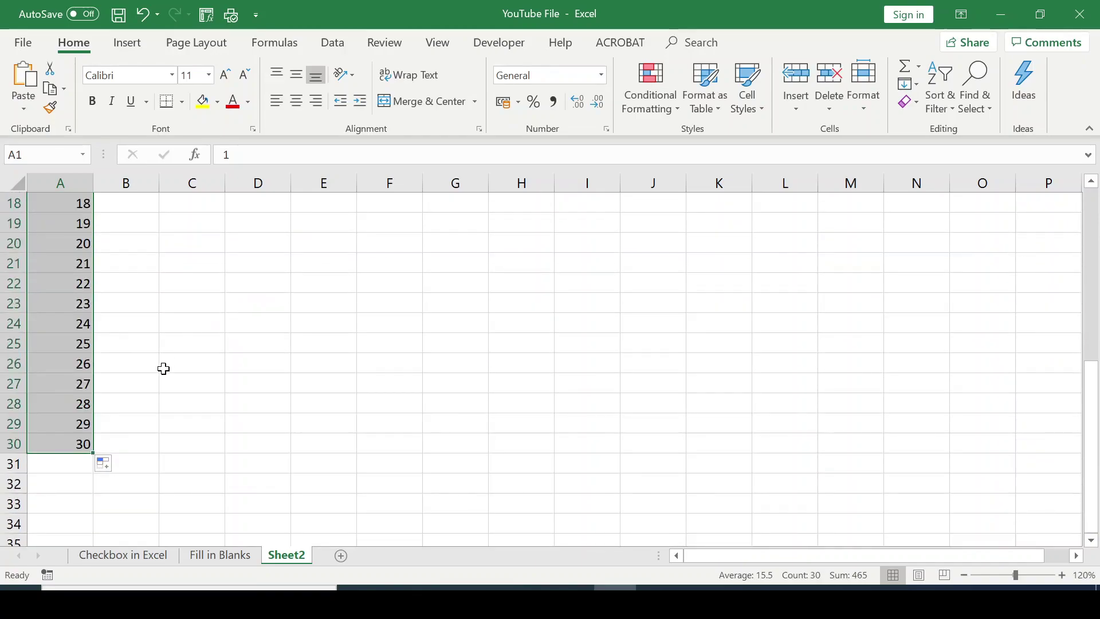
left_click(156, 383)
scroll(151, 321, "up", 2)
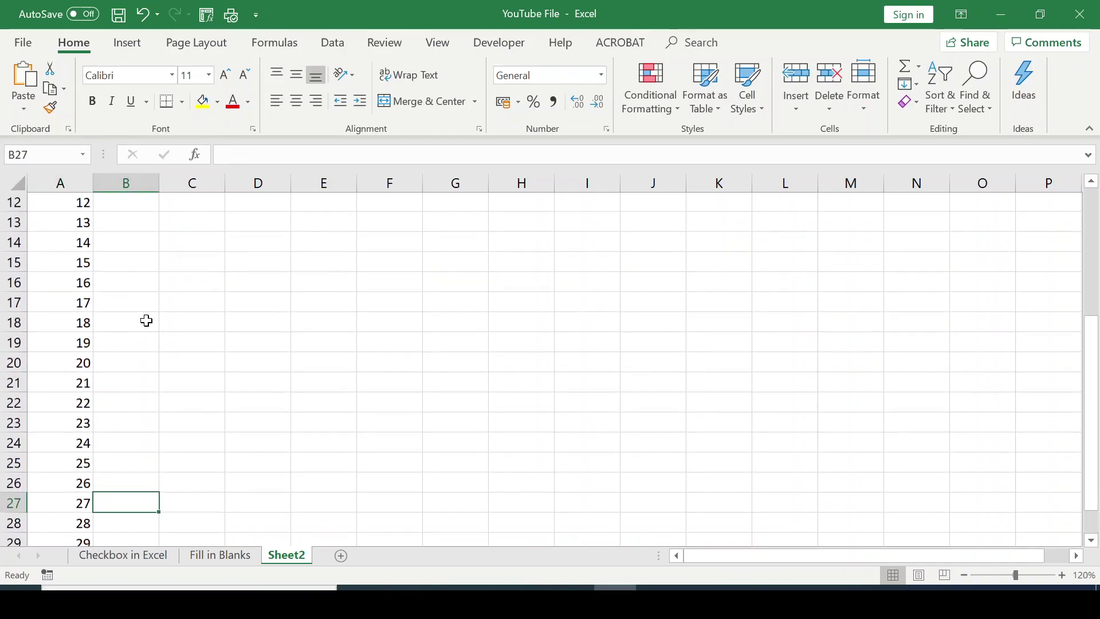
scroll(149, 321, "down", 2)
scroll(147, 321, "up", 4)
scroll(147, 321, "up", 2)
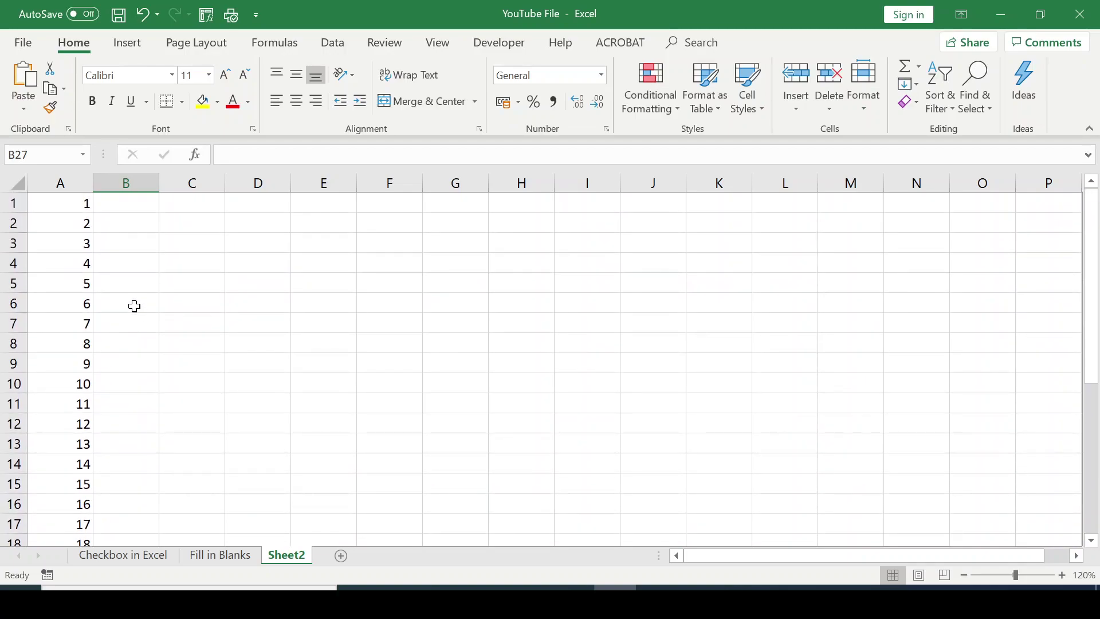
scroll(100, 309, "down", 5)
scroll(109, 311, "down", 2)
scroll(109, 312, "up", 7)
- Undo the 1-to-30 fill and delete the 2 from cell A2
left_click(141, 13)
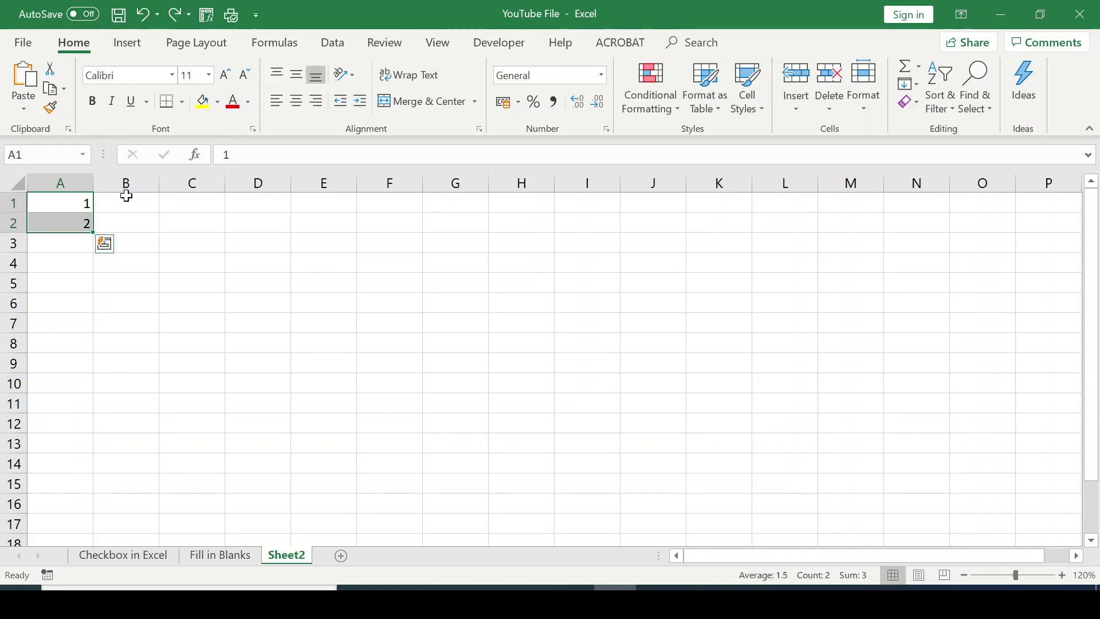
left_click(121, 228)
left_click(83, 222)
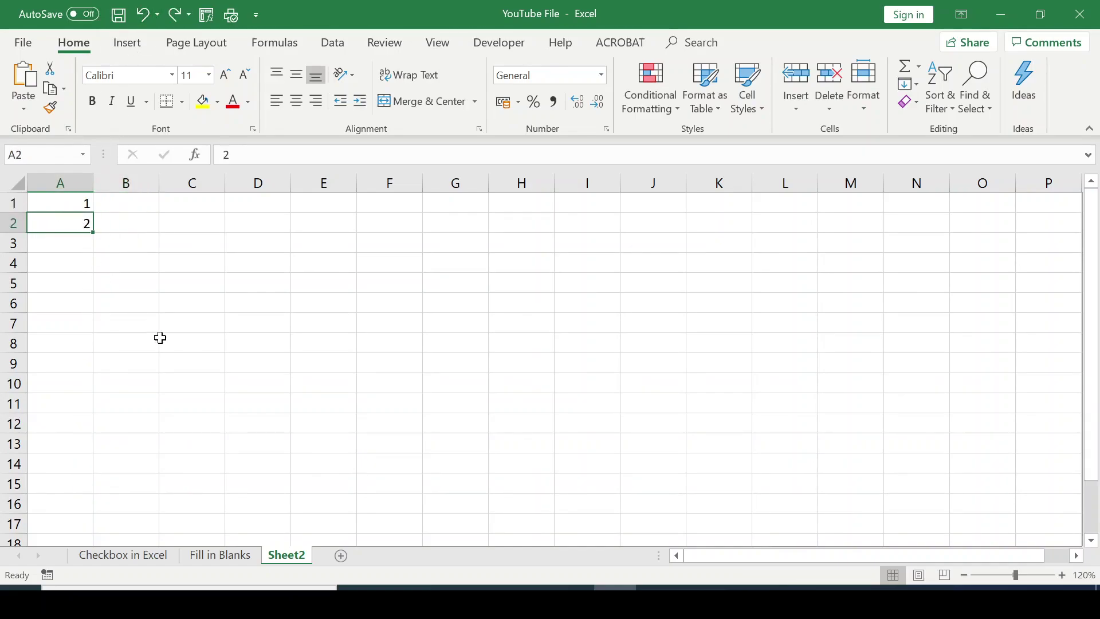
key("Delete")
- With A1 selected, bring up Home > Fill > Series
left_click(72, 202)
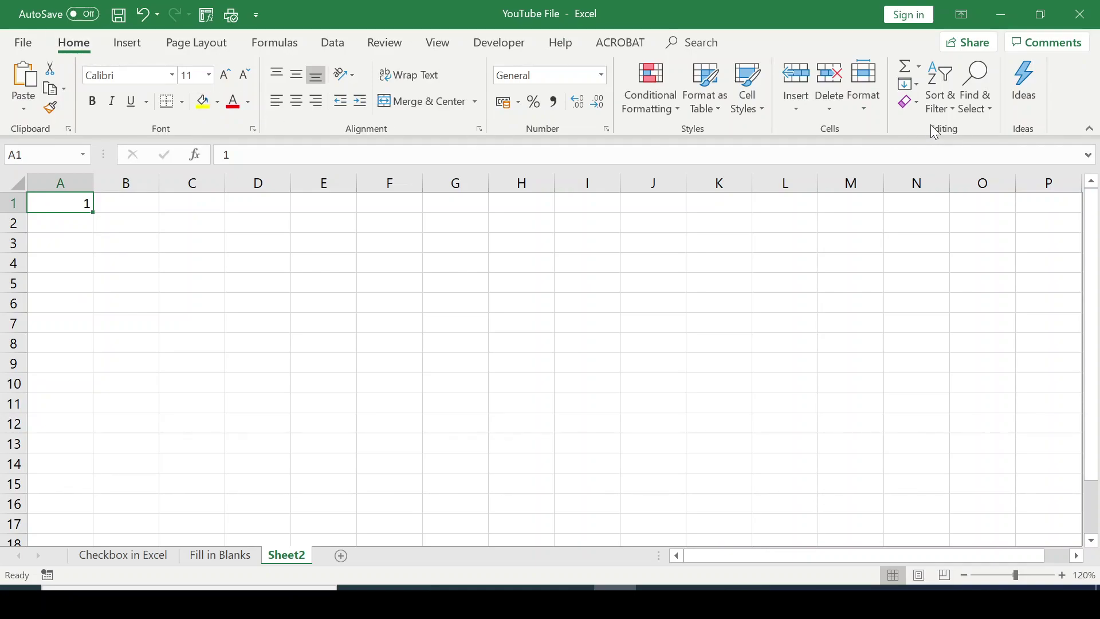
left_click(917, 86)
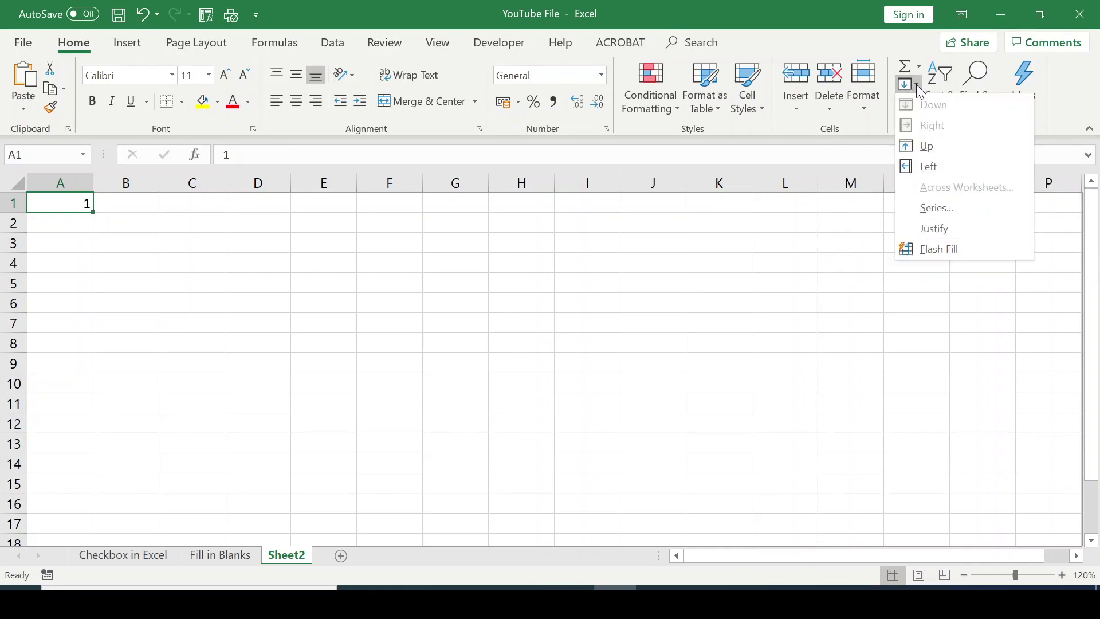
left_click(943, 209)
- Fill column A with a linear series in Columns, step 1, stop value 100
left_click_drag(502, 256, 310, 255)
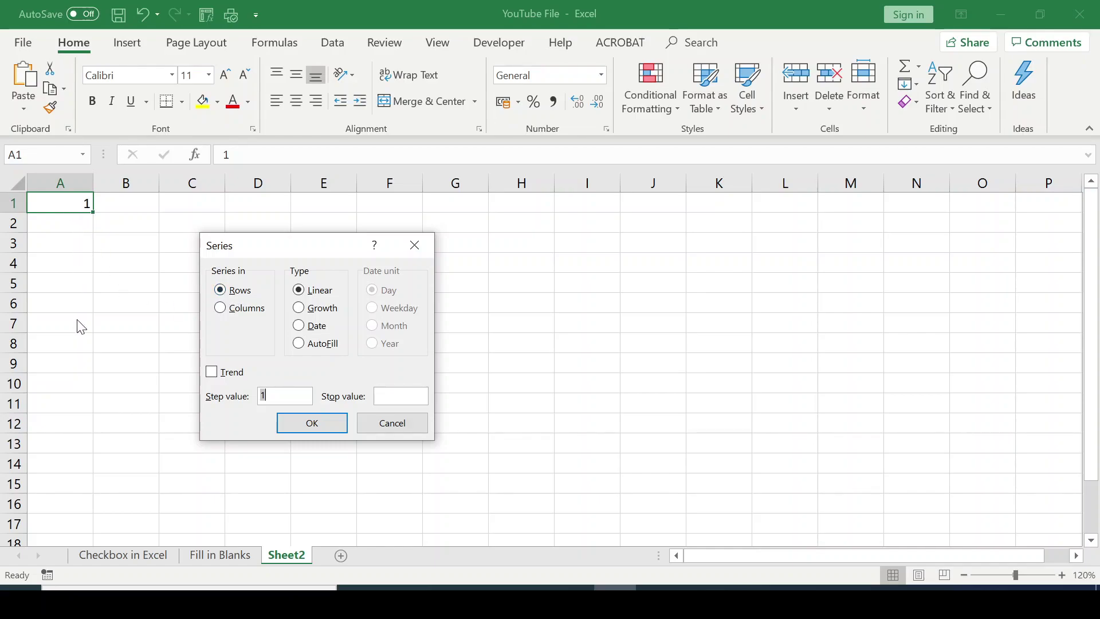
left_click(220, 308)
left_click(402, 396)
type("100")
left_click(316, 426)
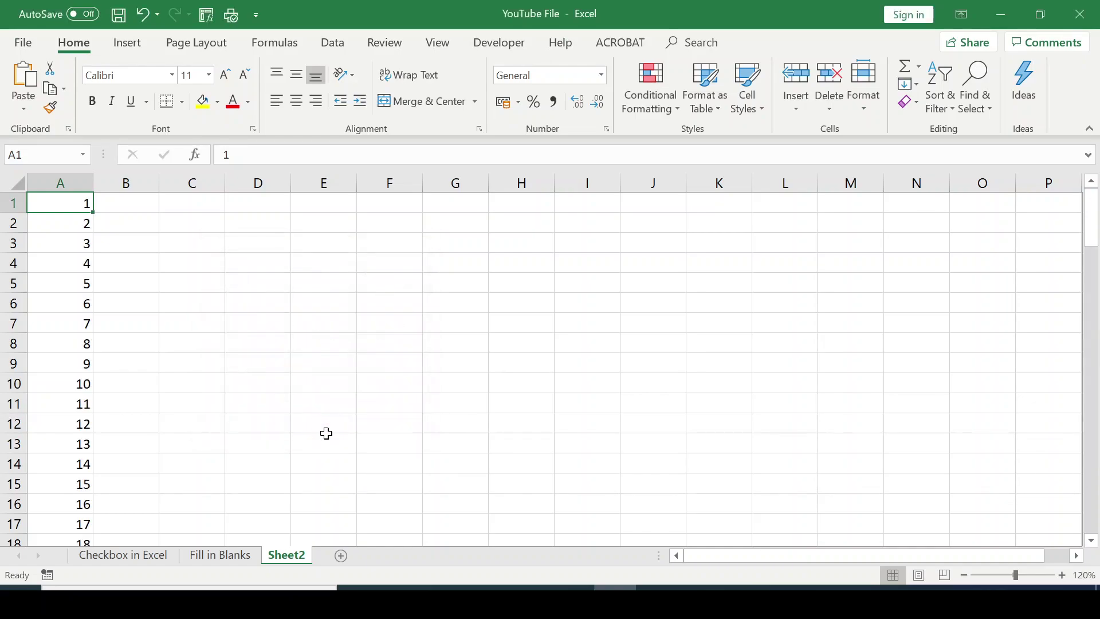
- Check the series reaches row 100, then undo the fill with Ctrl+Z
scroll(147, 327, "down", 13)
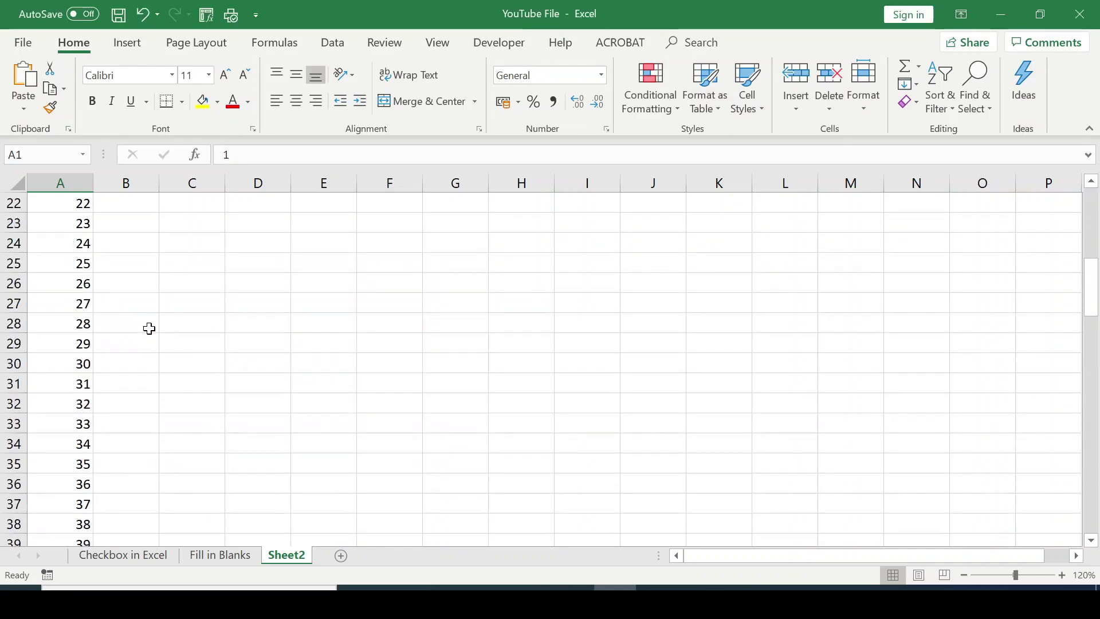
scroll(149, 329, "down", 19)
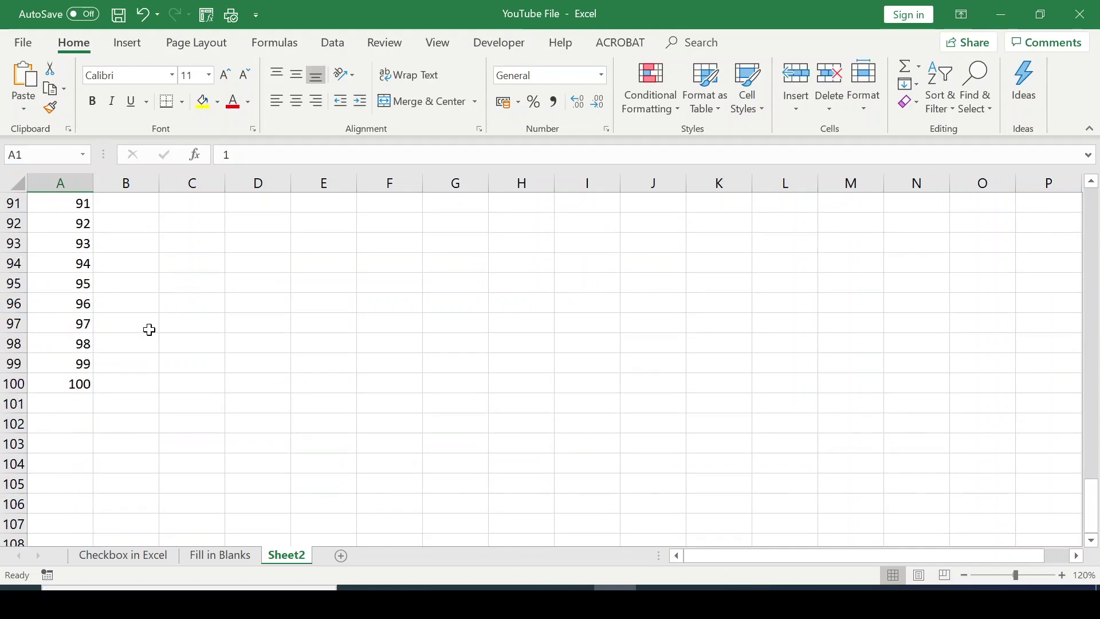
scroll(148, 328, "up", 18)
key("ctrl+z")
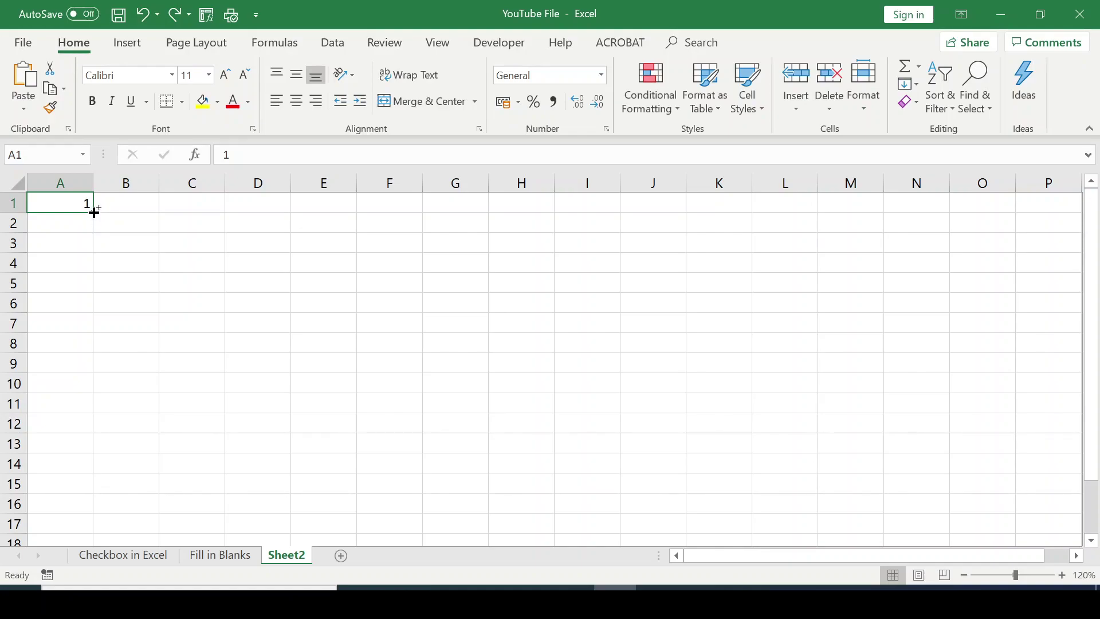
- Ctrl-drag A1's fill handle to A17 to count 1 through 17, then undo it
left_click_drag(94, 213, 90, 528)
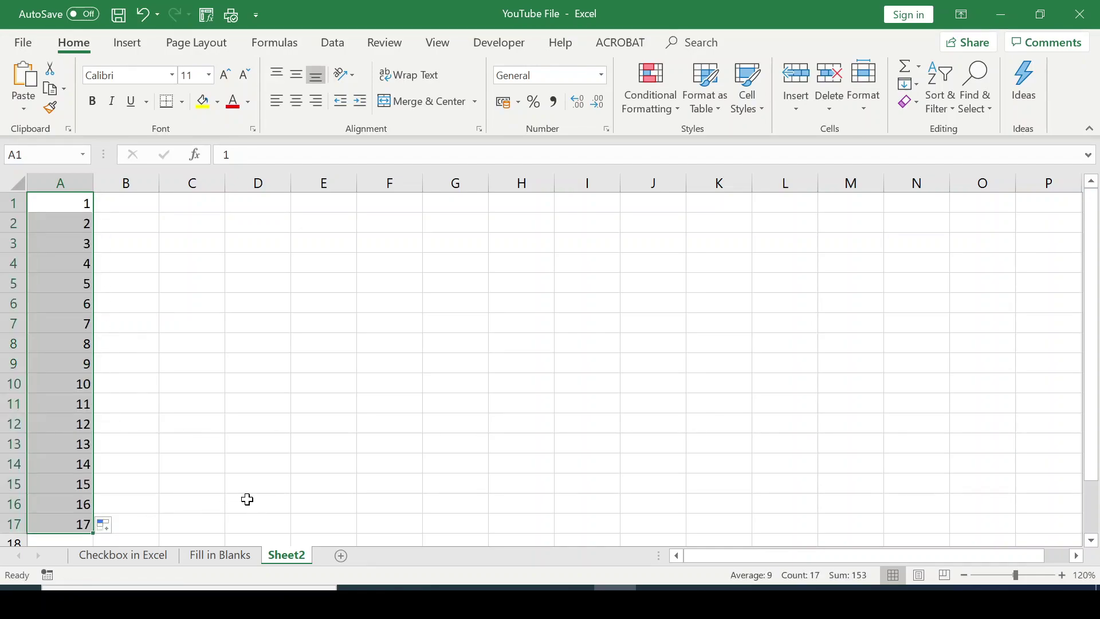
left_click(147, 309)
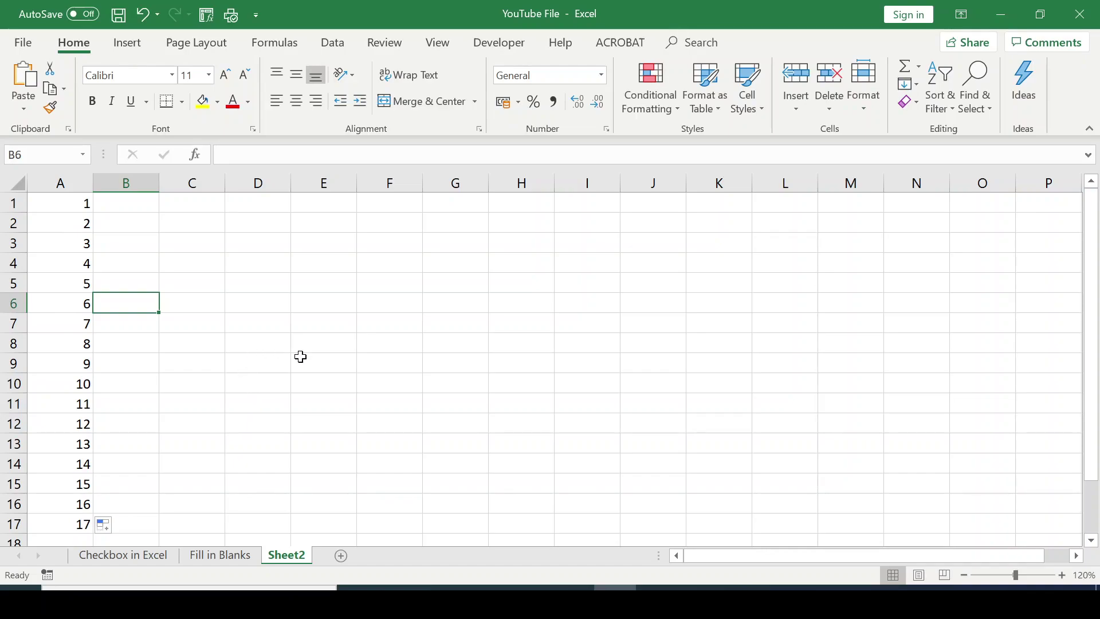
key("ctrl+z")
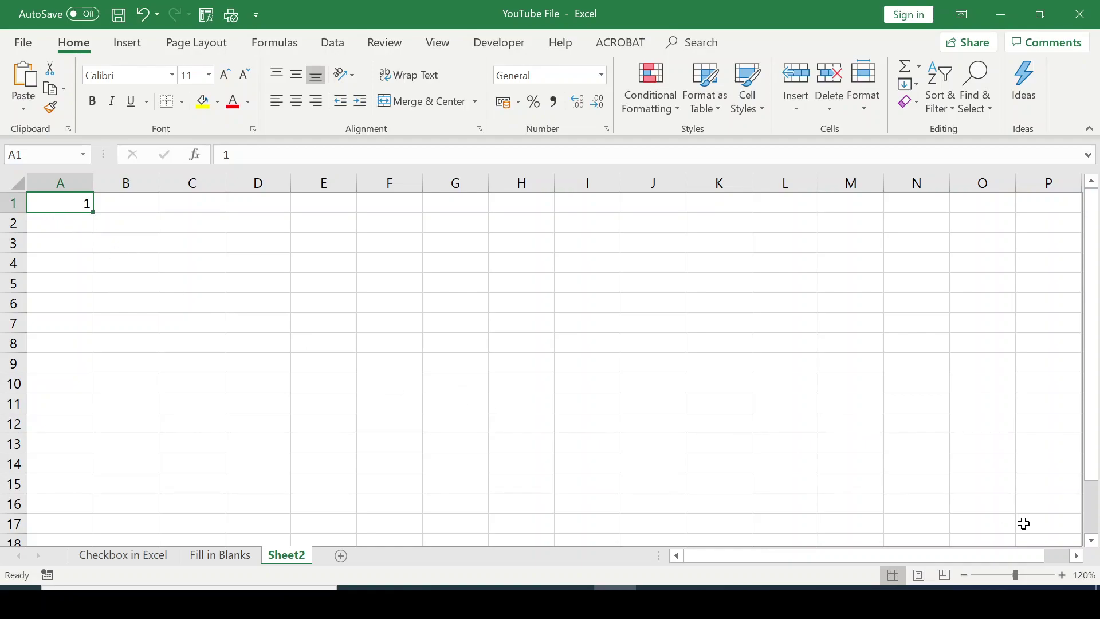
- Zoom the sheet to 130% and enter the formula =A1+1 in cell A2
left_click(1062, 575)
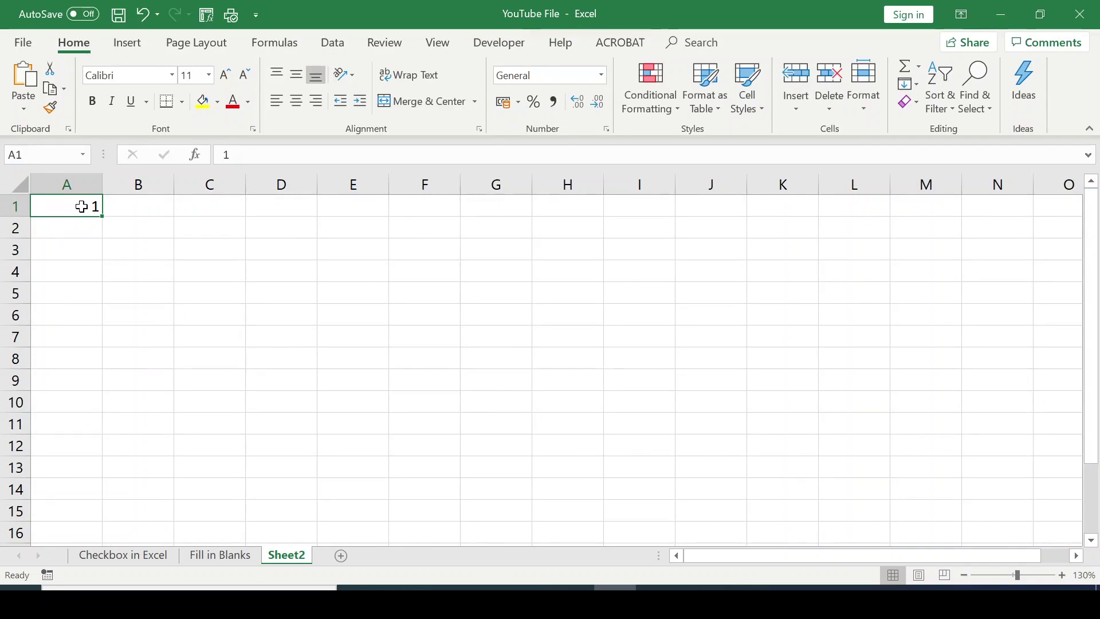
left_click(81, 236)
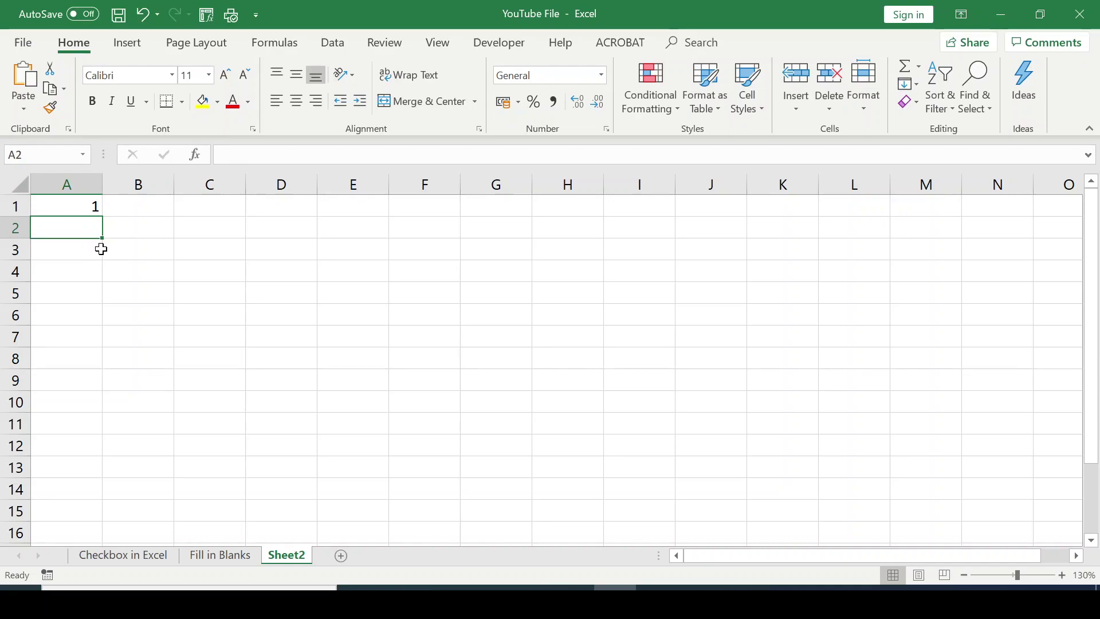
type("=")
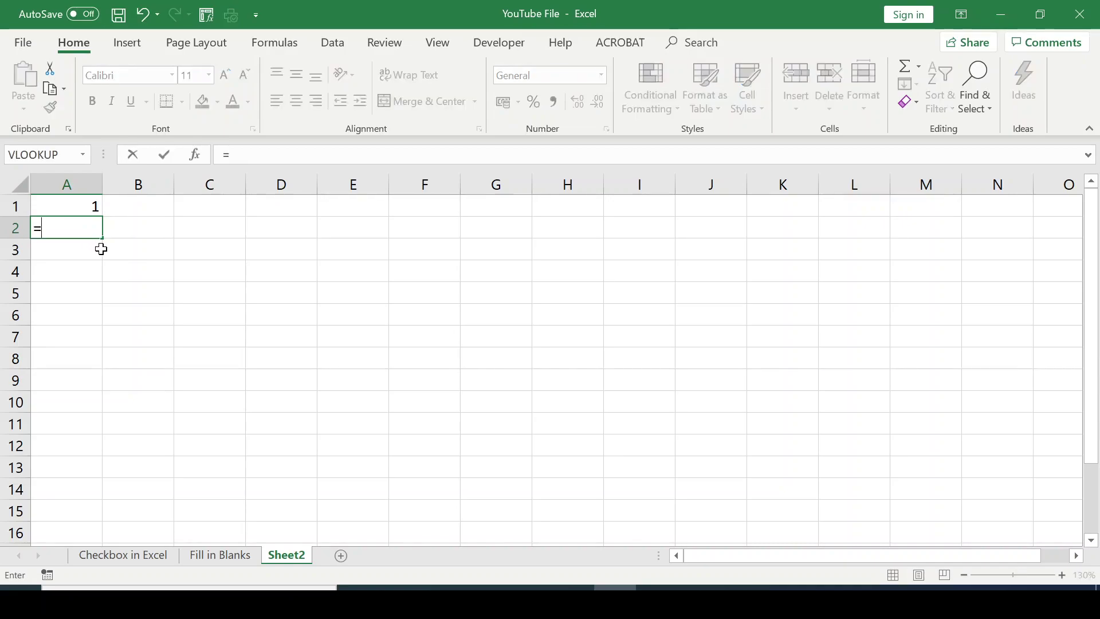
type("A")
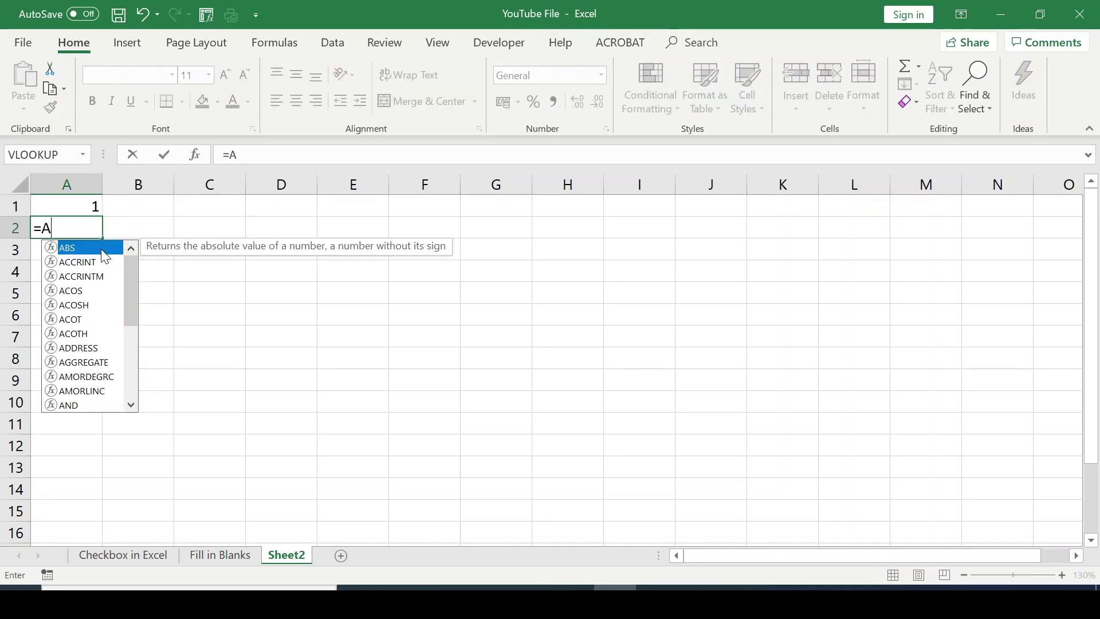
type("1")
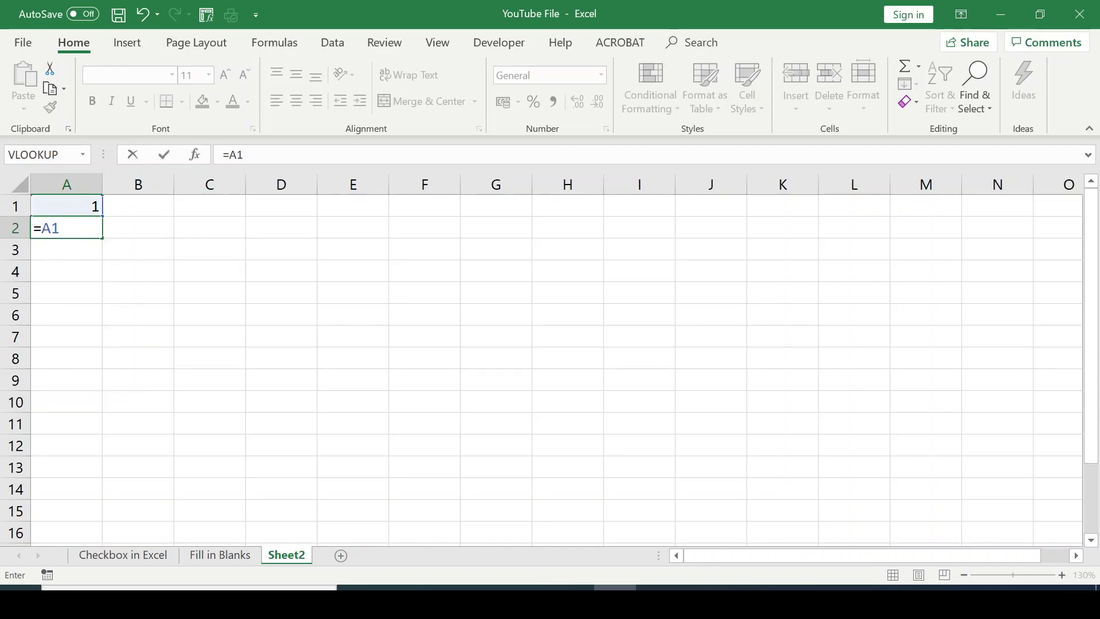
type("+1")
key("Return")
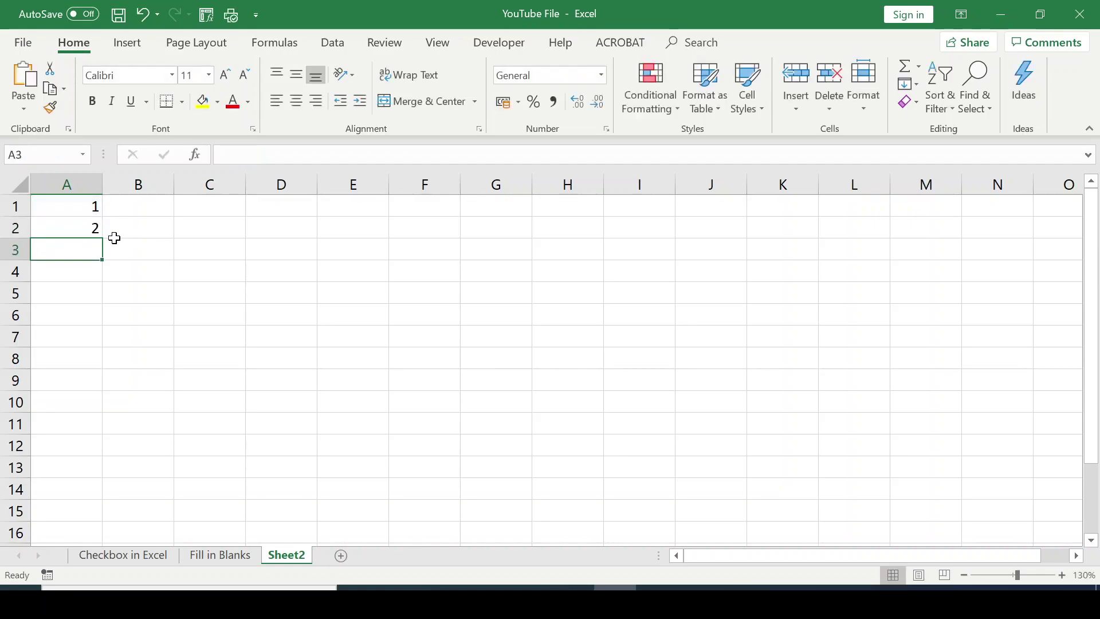
- Copy A2's =A1+1 formula down to A16 so column A shows 1 through 16
left_click(73, 226)
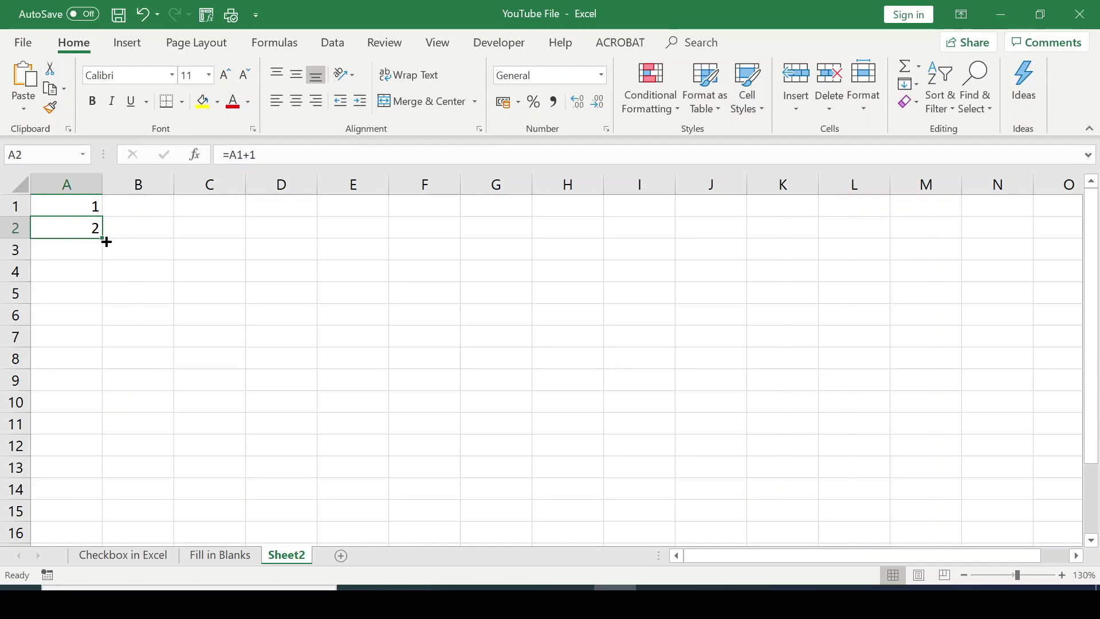
left_click_drag(103, 239, 101, 542)
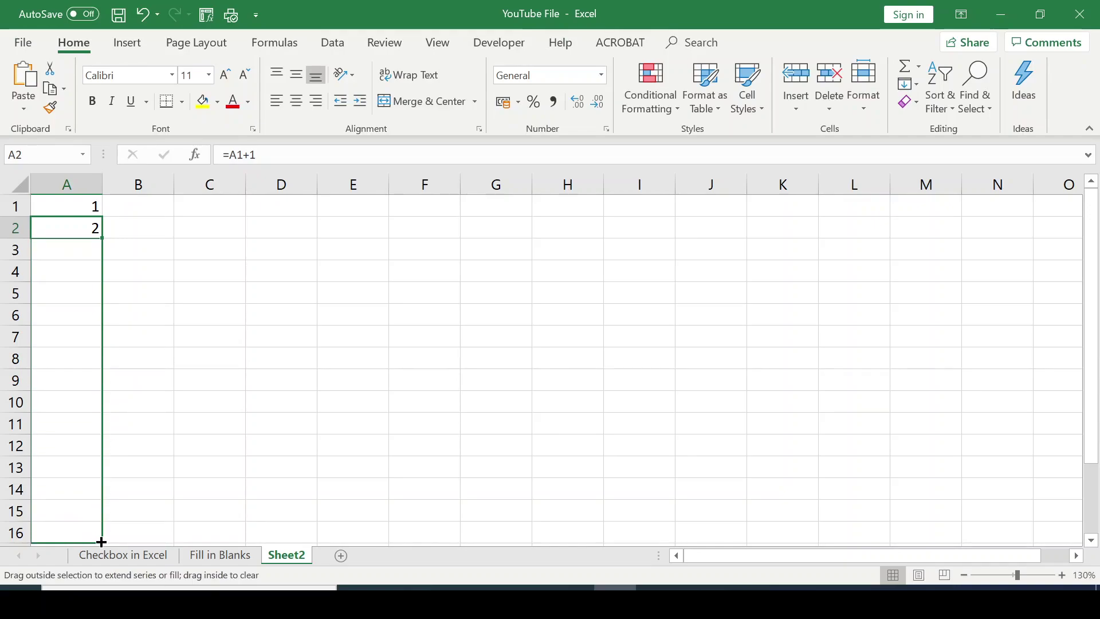
left_click_drag(101, 542, 100, 542)
left_click_drag(101, 541, 101, 542)
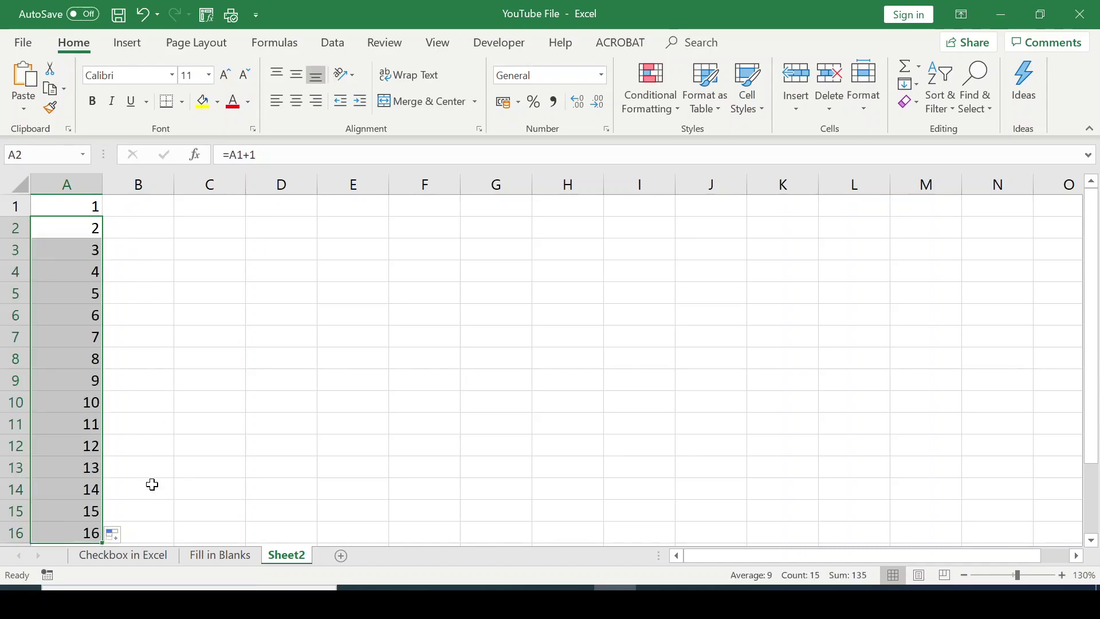
left_click(209, 250)
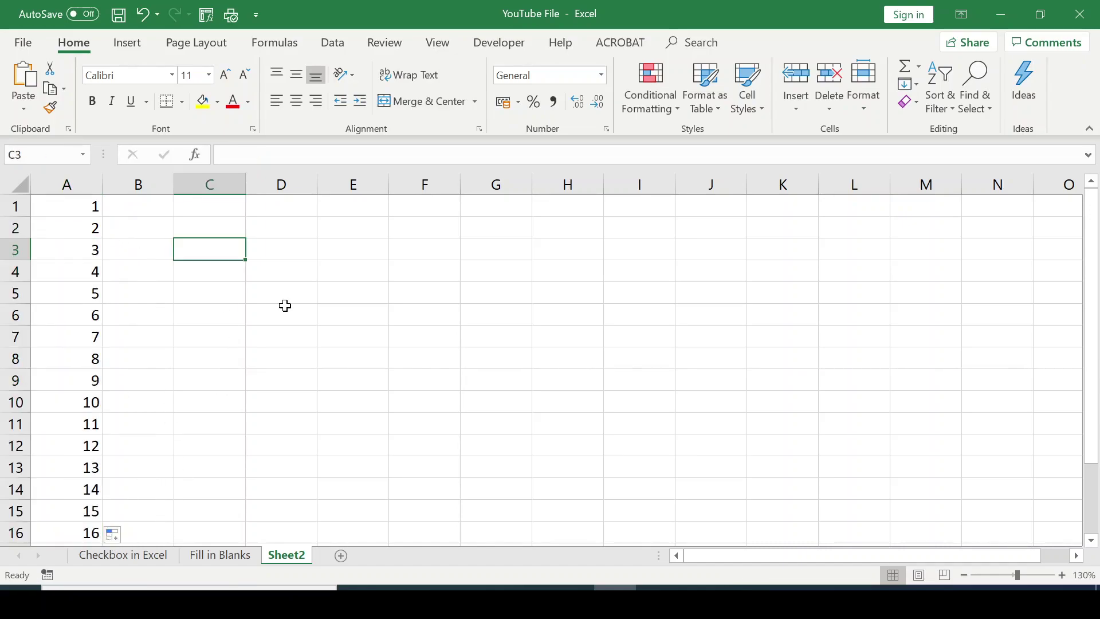